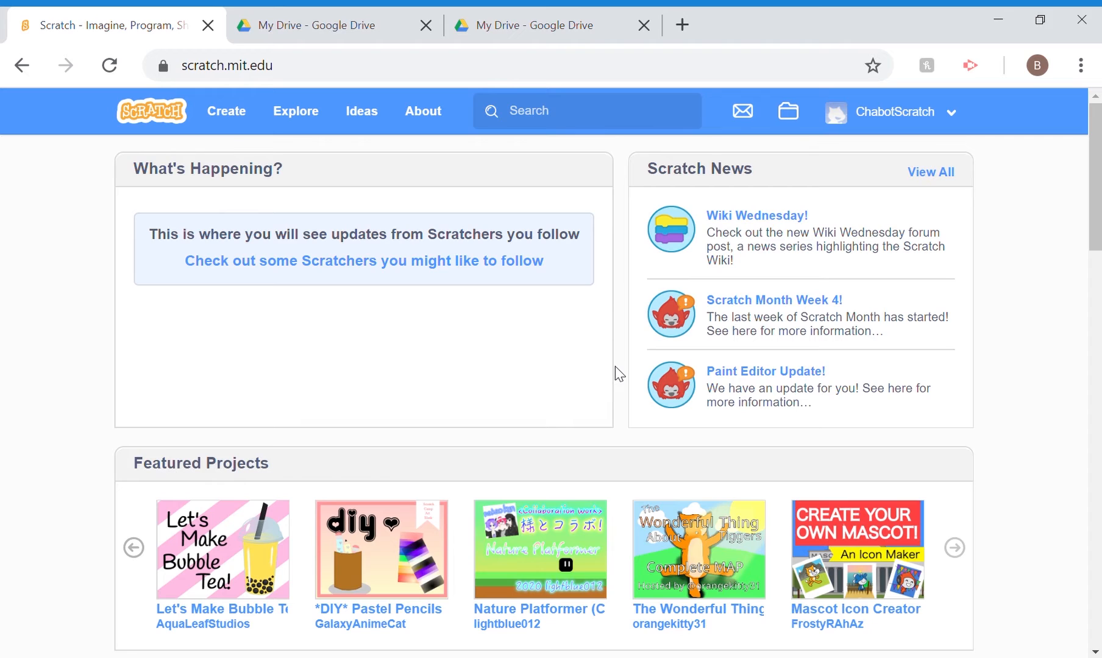
# Open the Remote Control Cat project from the account's own projects and go into its editor
pyautogui.click(898, 122)
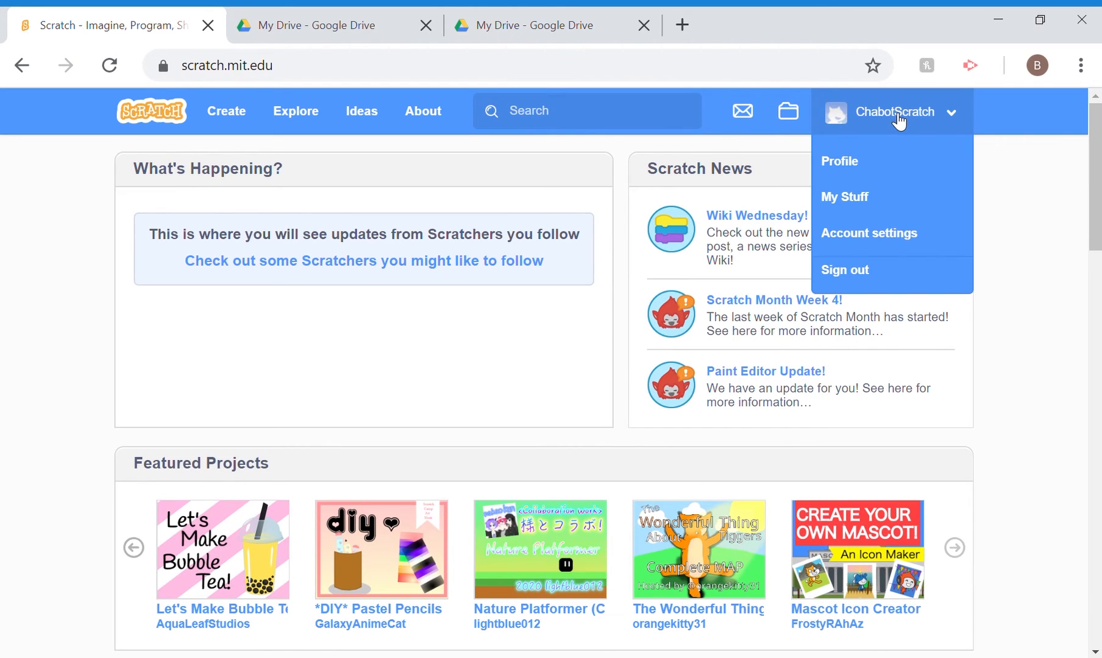
pyautogui.click(861, 207)
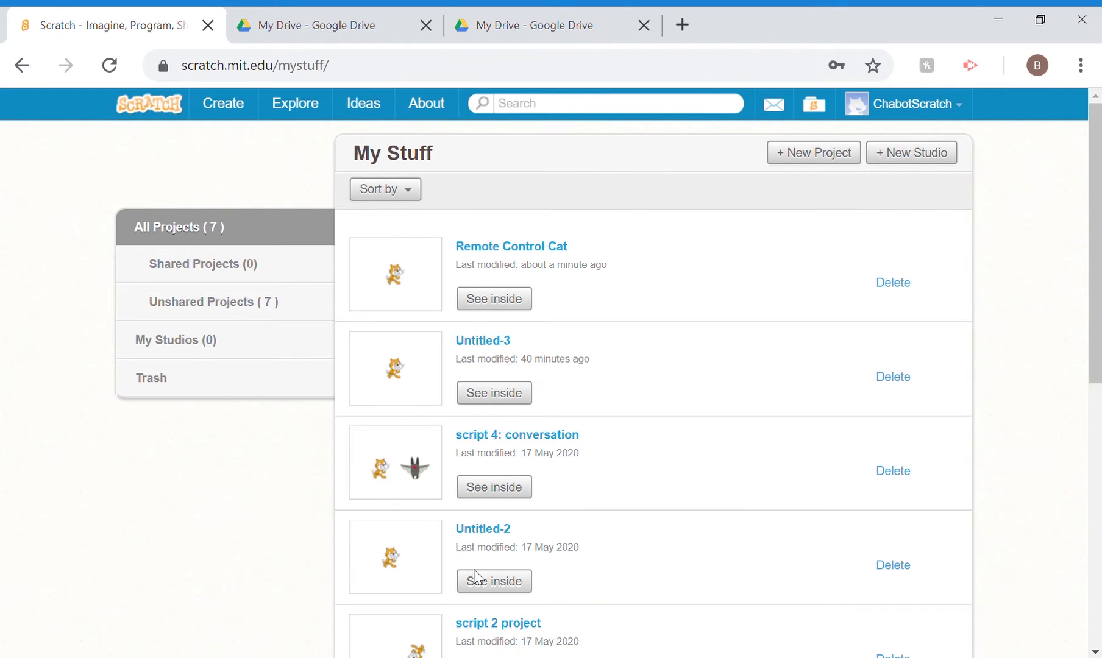
pyautogui.click(538, 251)
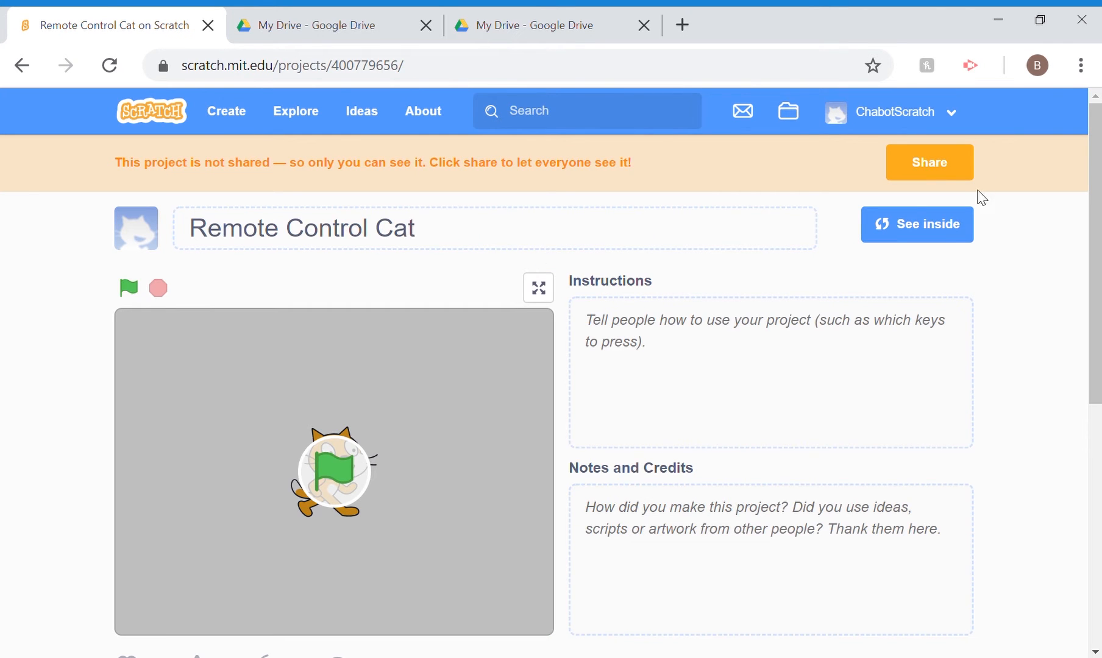
pyautogui.click(959, 233)
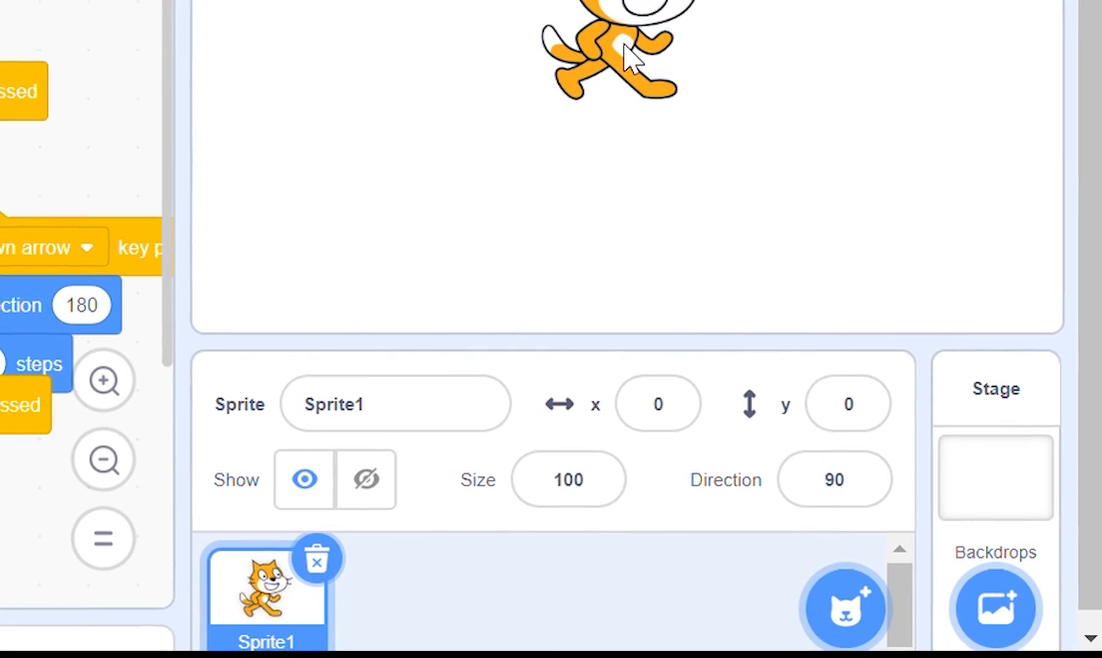
# Search the sprite library for "snake" and add the Snake sprite to the project
pyautogui.moveTo(859, 603)
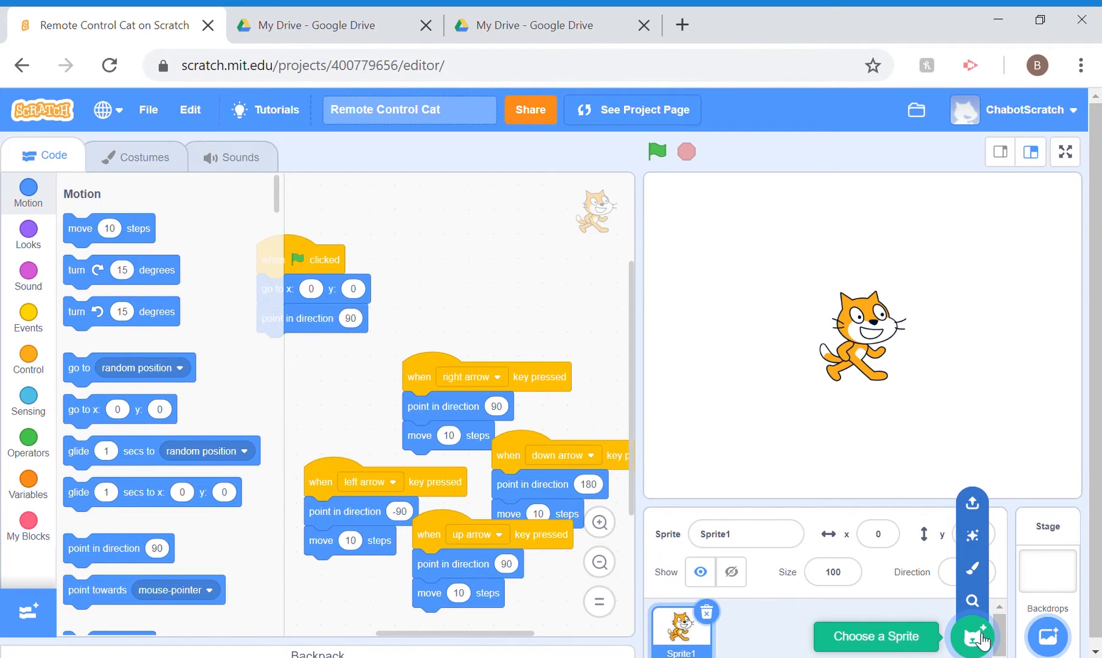
pyautogui.click(981, 637)
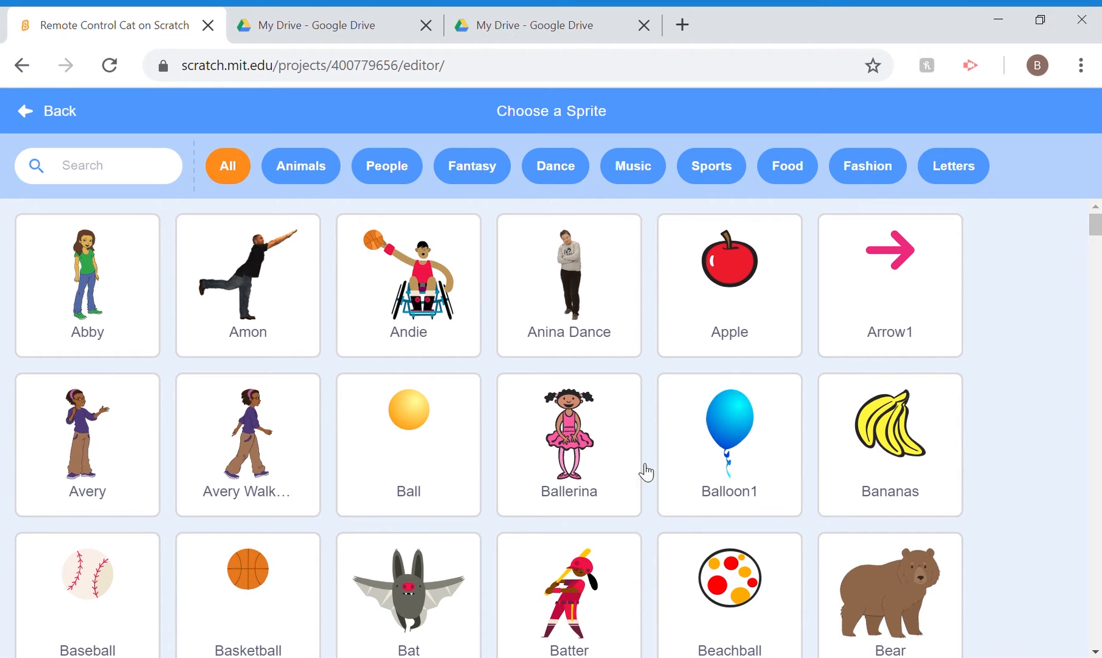
pyautogui.click(115, 178)
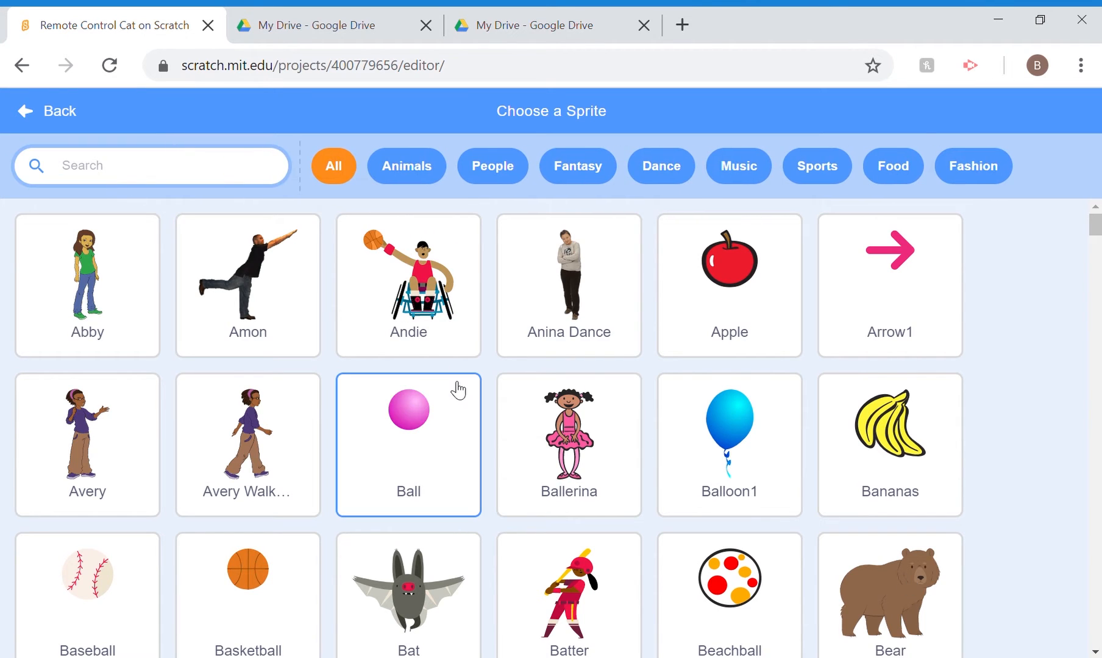
pyautogui.write('snake')
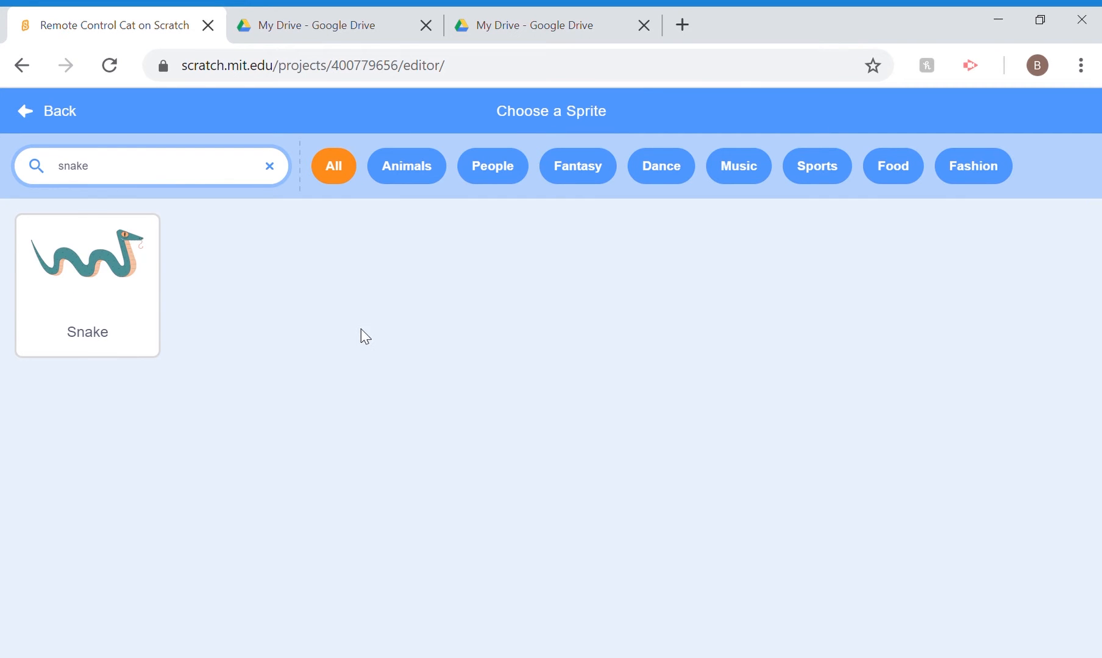
pyautogui.click(127, 290)
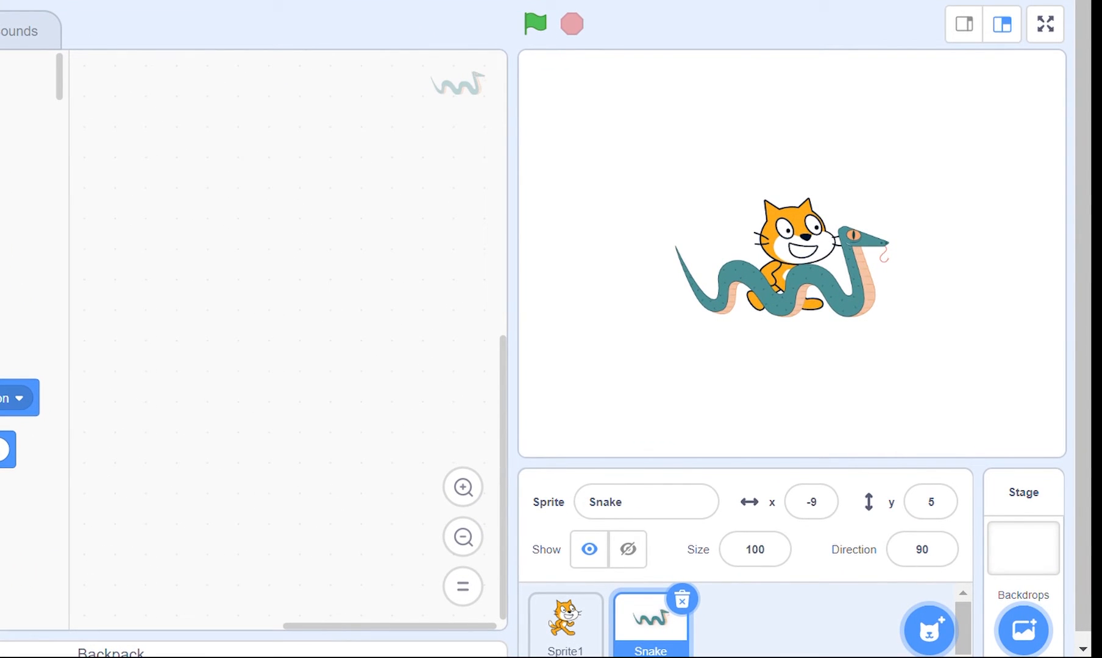
# Set the Snake sprite's size to 200
pyautogui.click(773, 555)
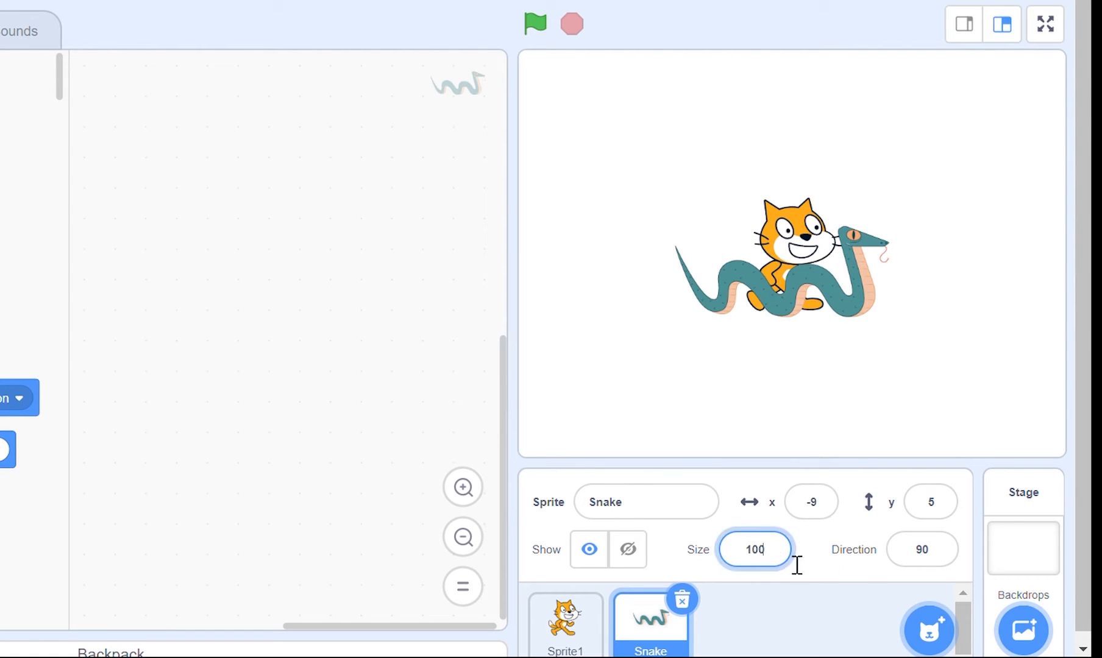
pyautogui.press('BackSpace')
pyautogui.press('BackSpace')
pyautogui.press('BackSpace')
pyautogui.write('200')
pyautogui.press('Return')
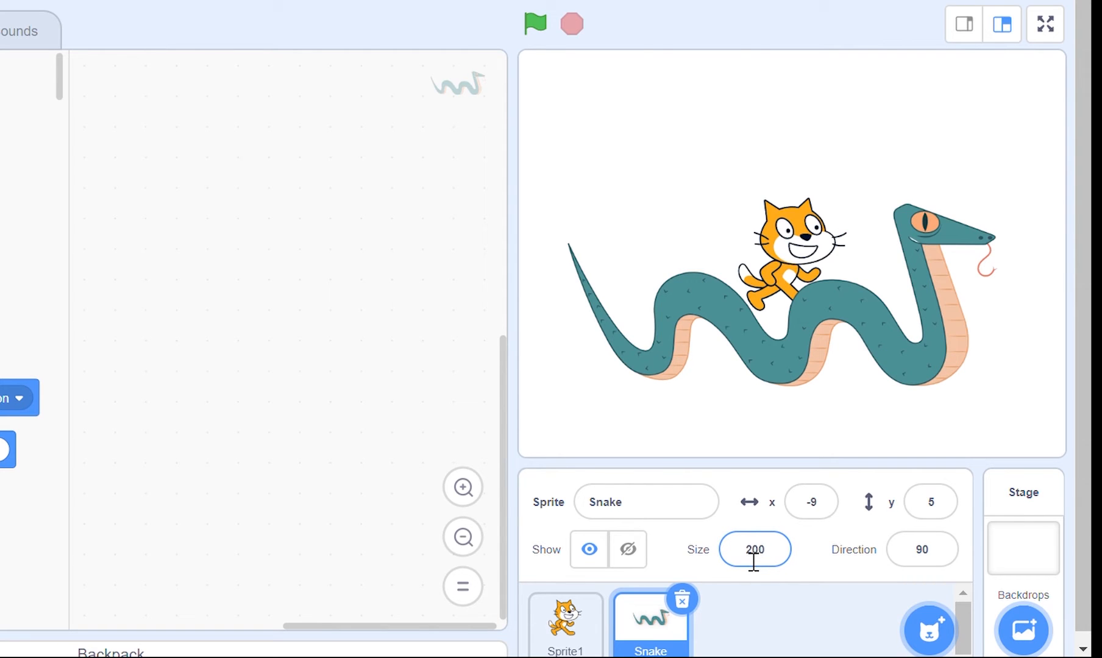
# Try a size of 5 for the Snake sprite and set the size back to 100
pyautogui.click(750, 567)
pyautogui.press('BackSpace')
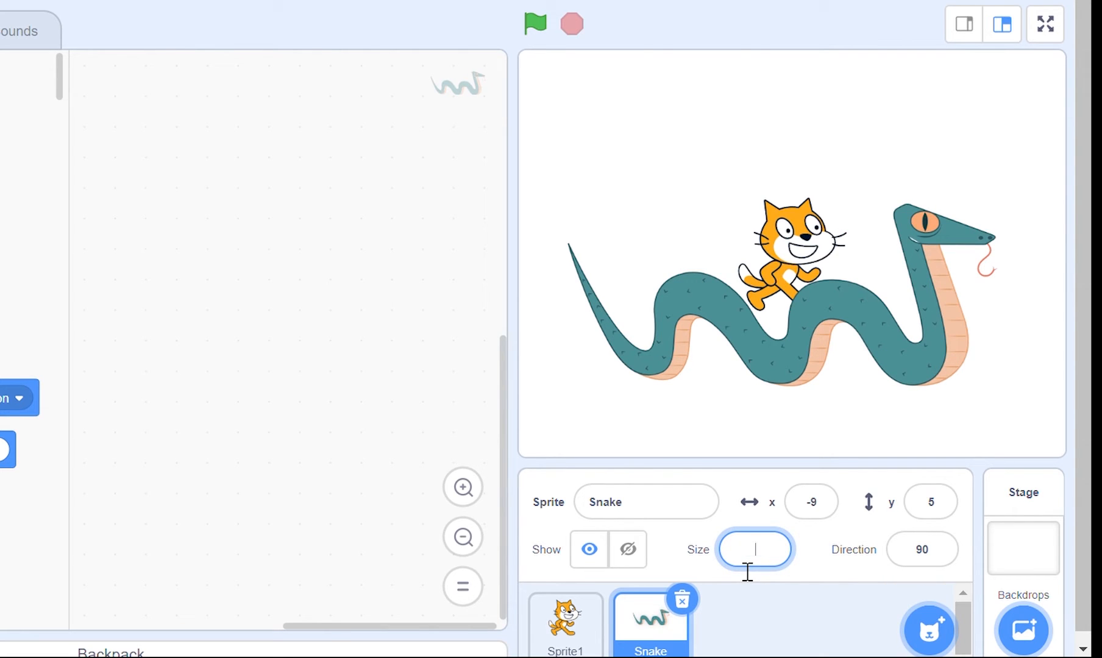
pyautogui.write('5')
pyautogui.press('Return')
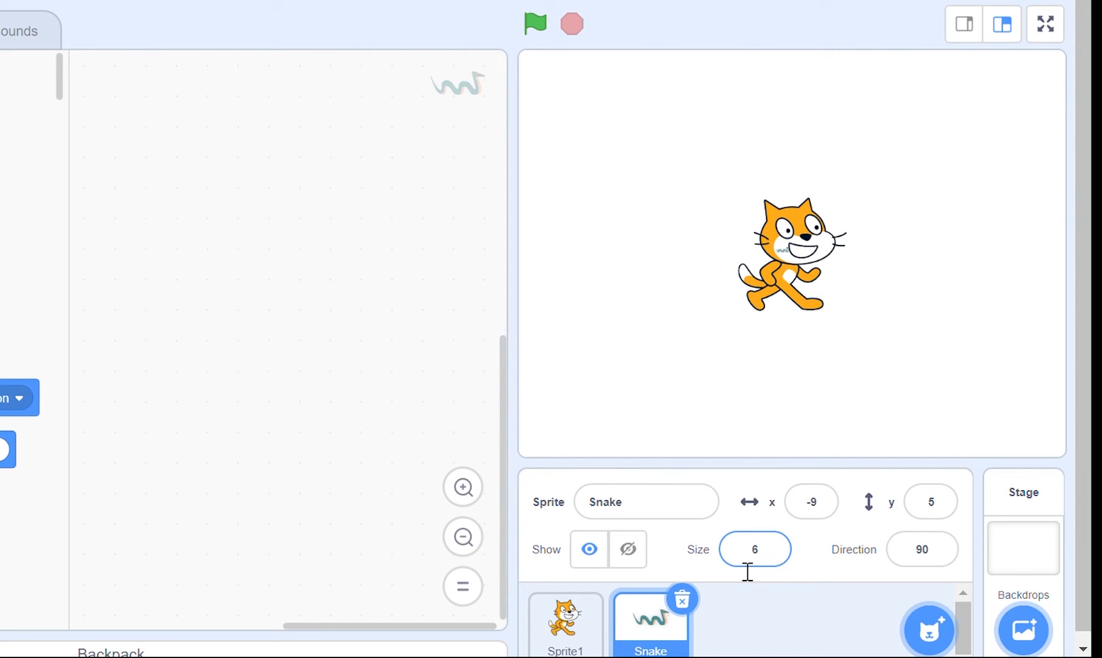
pyautogui.click(770, 568)
pyautogui.press('BackSpace')
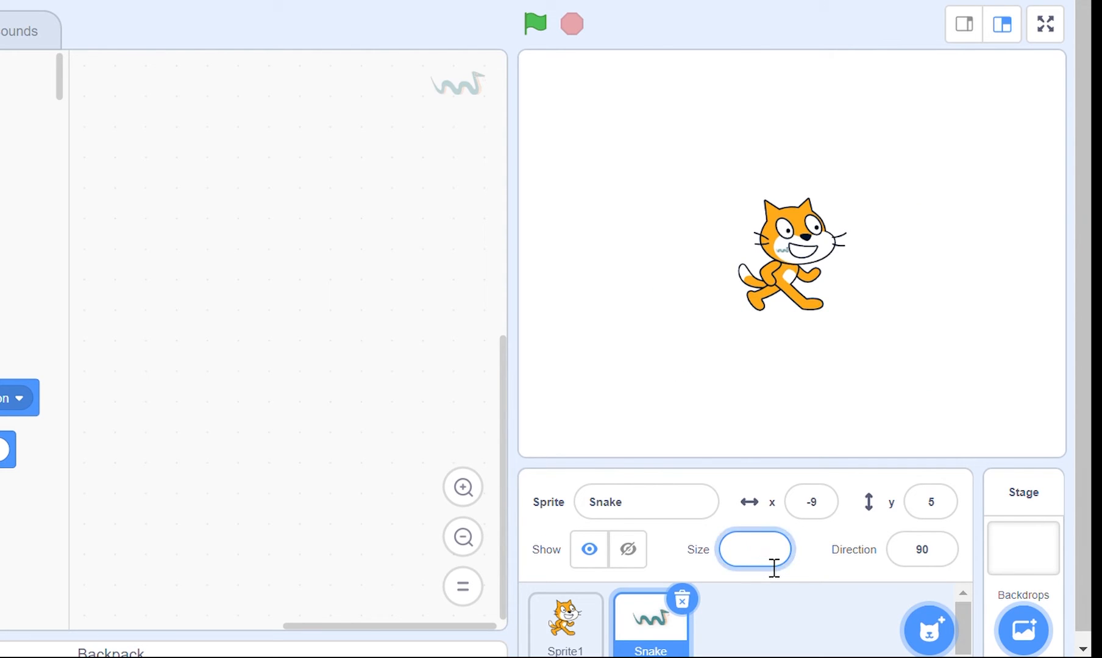
pyautogui.write('100')
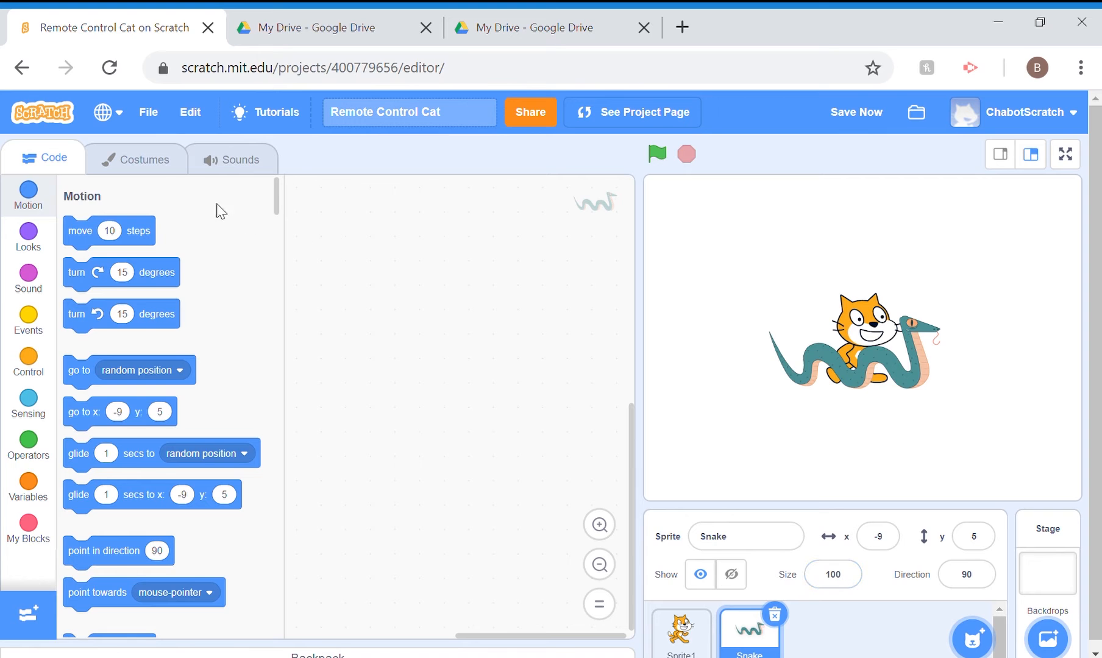
# Recolour the snake's body in the snake-a costume pink, with fill color 83, saturation 51 and brightness 95
pyautogui.click(149, 160)
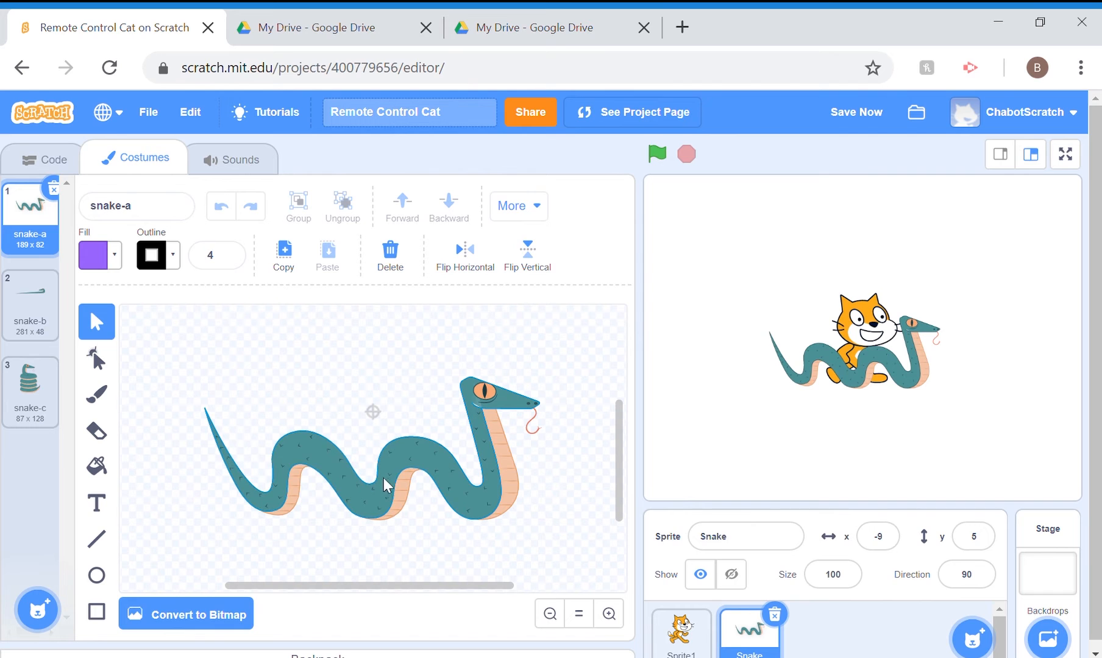
pyautogui.click(394, 467)
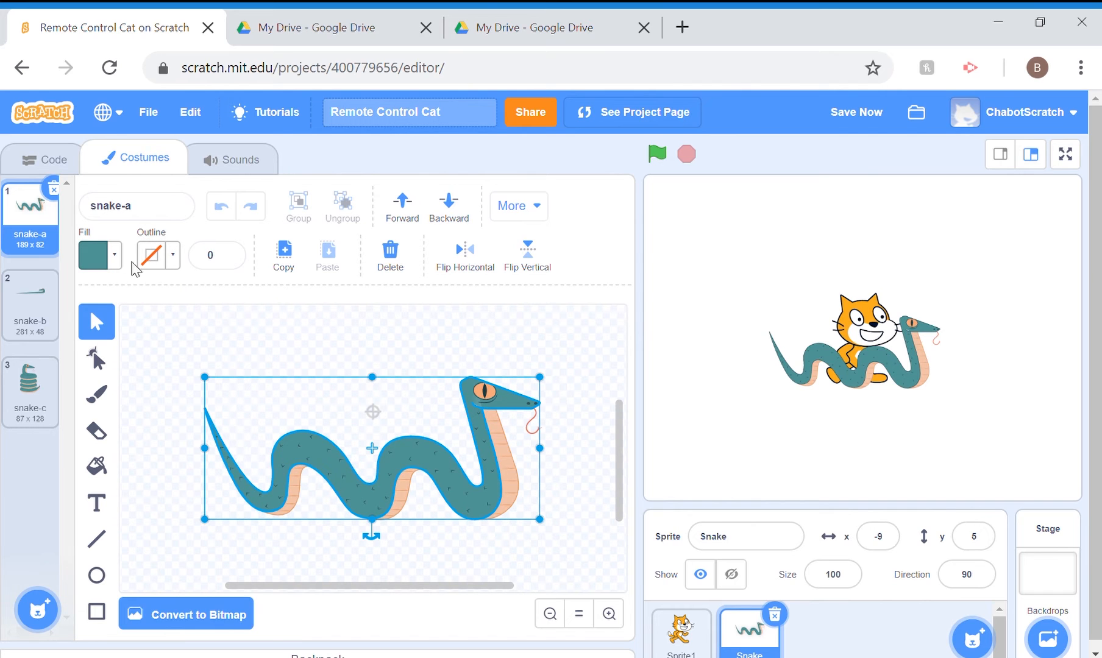
pyautogui.click(120, 257)
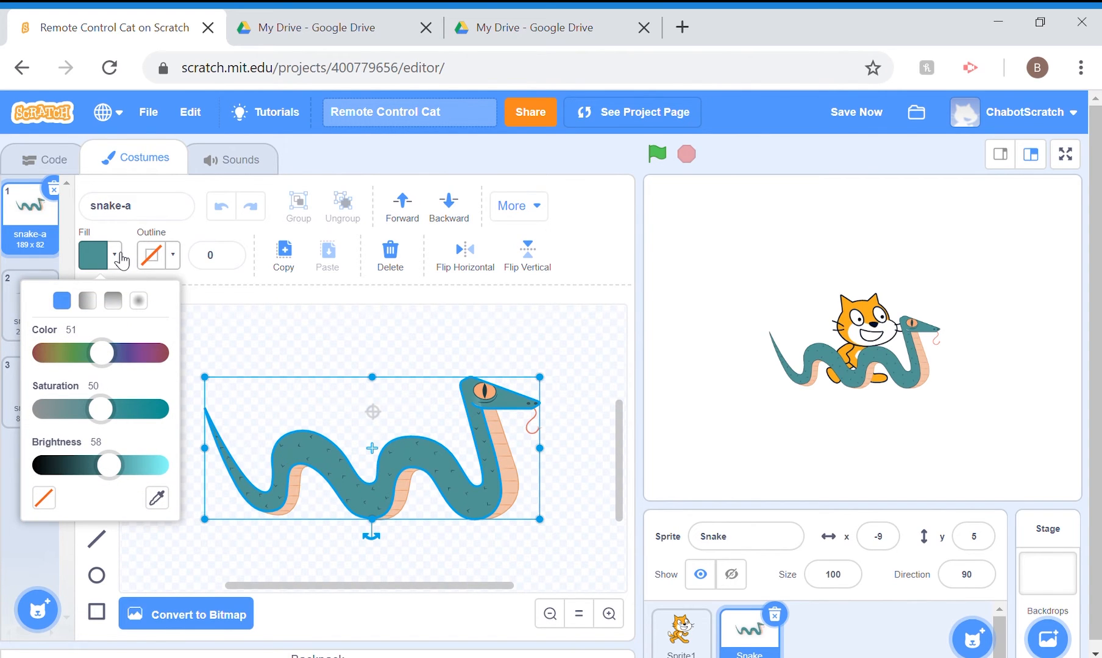
pyautogui.moveTo(102, 354); pyautogui.dragTo(148, 366)
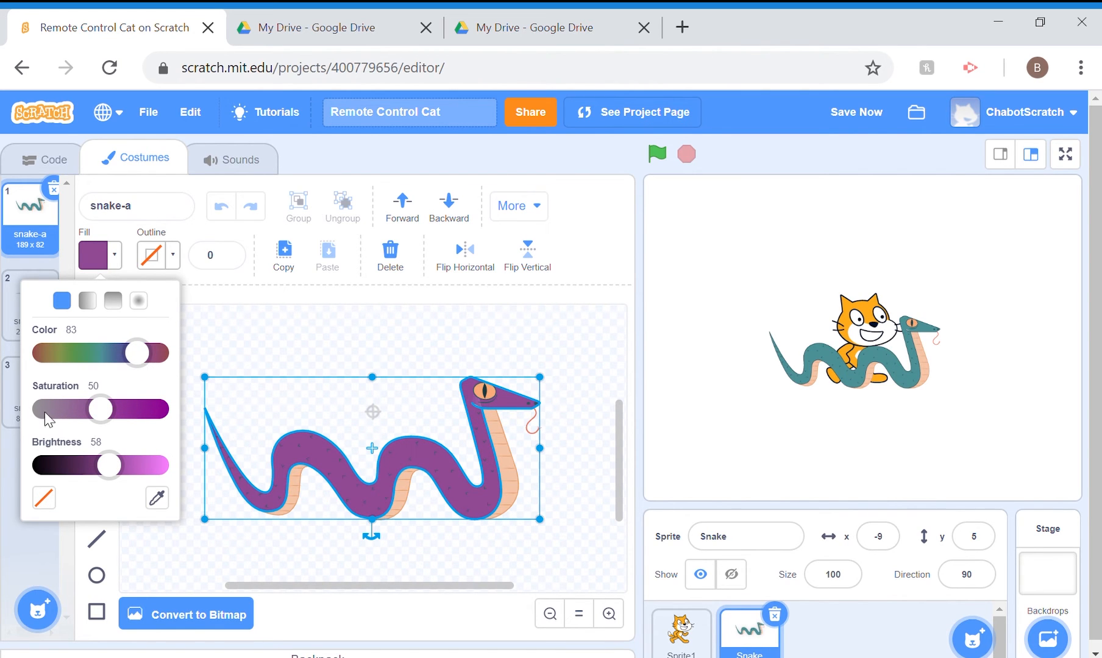
pyautogui.moveTo(108, 471); pyautogui.dragTo(165, 484)
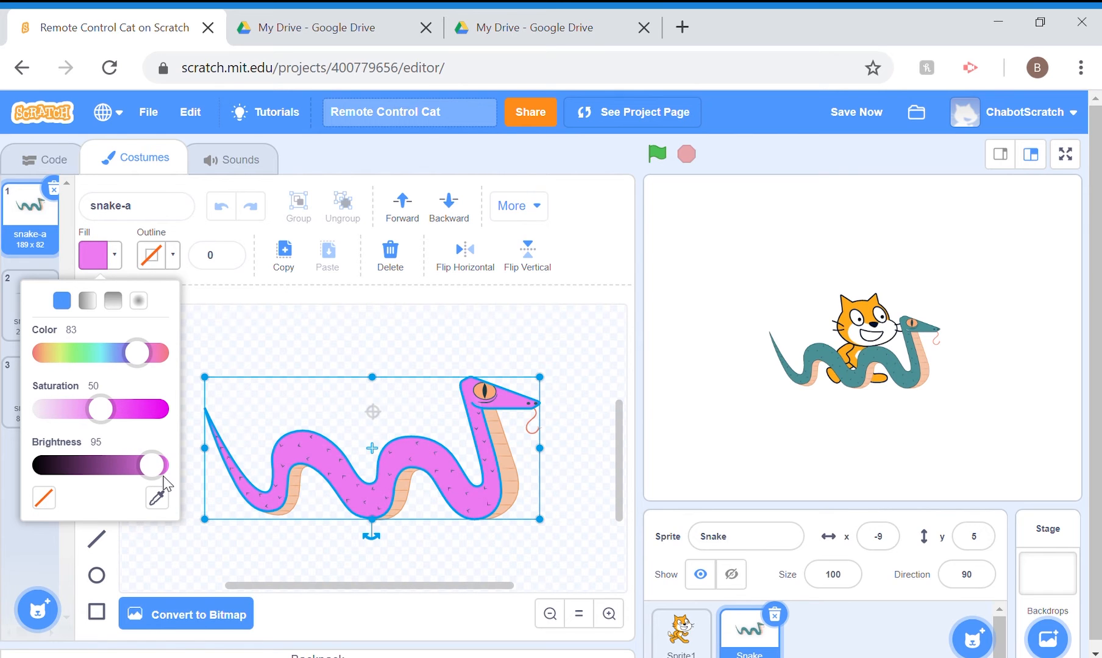
pyautogui.moveTo(102, 416)
pyautogui.mouseDown()
pyautogui.moveTo(43, 414)
pyautogui.moveTo(151, 415)
pyautogui.moveTo(103, 417)
pyautogui.mouseUp()
pyautogui.click(421, 365)
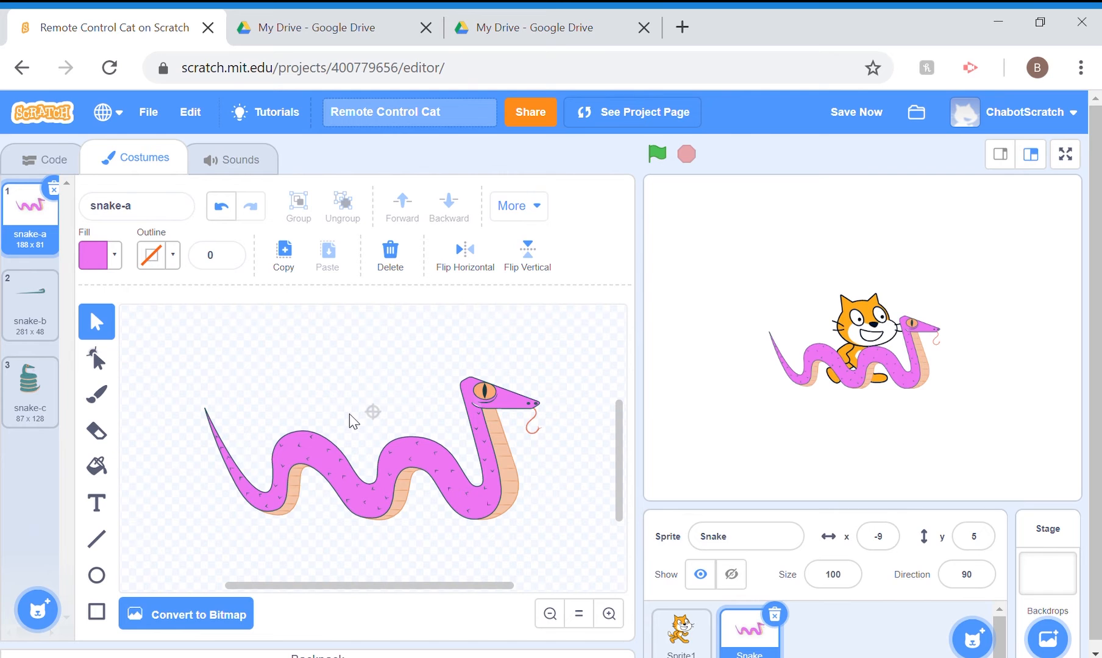
# Give the snake's body in snake-a a black outline of width 1 by setting the outline brightness to 0
pyautogui.click(283, 474)
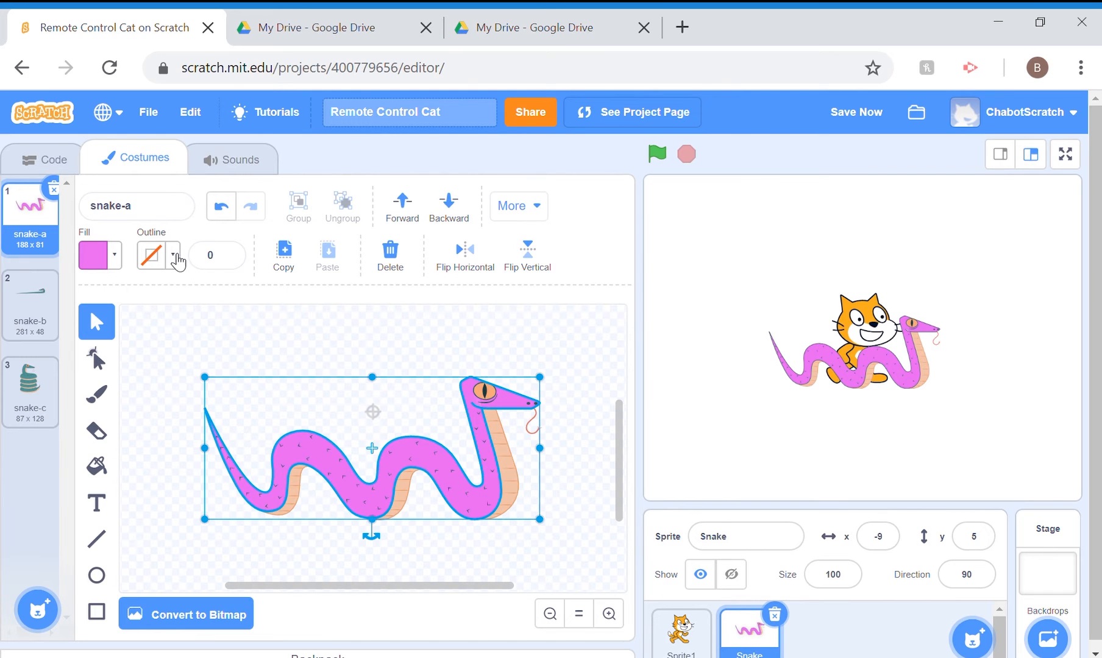
pyautogui.click(176, 256)
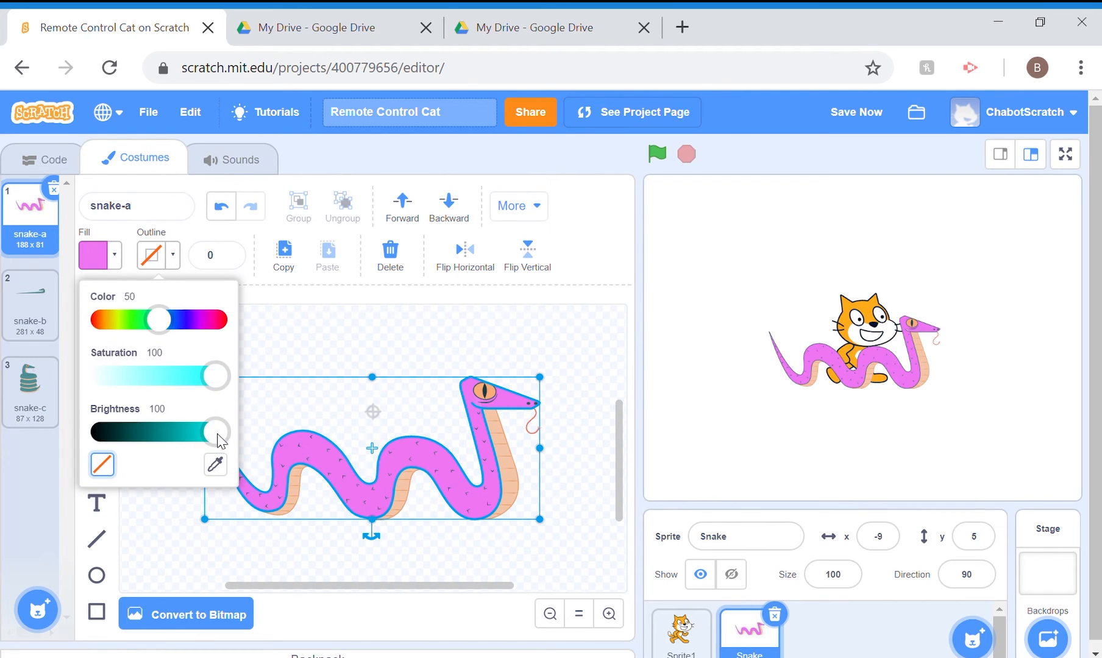
pyautogui.moveTo(207, 434); pyautogui.dragTo(70, 431)
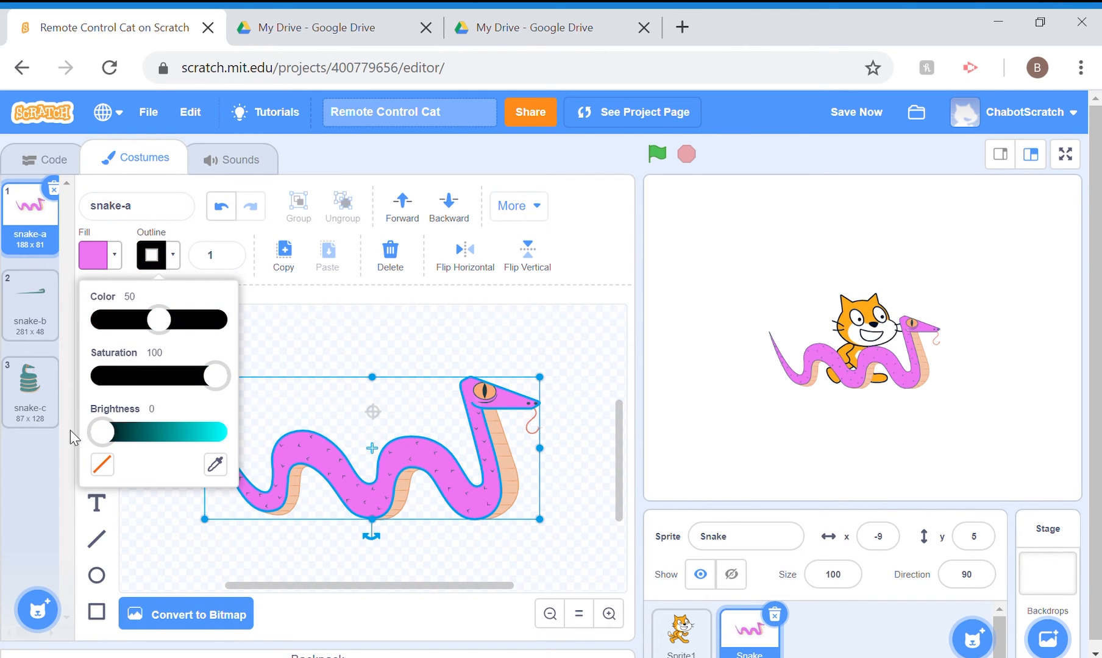
pyautogui.click(360, 322)
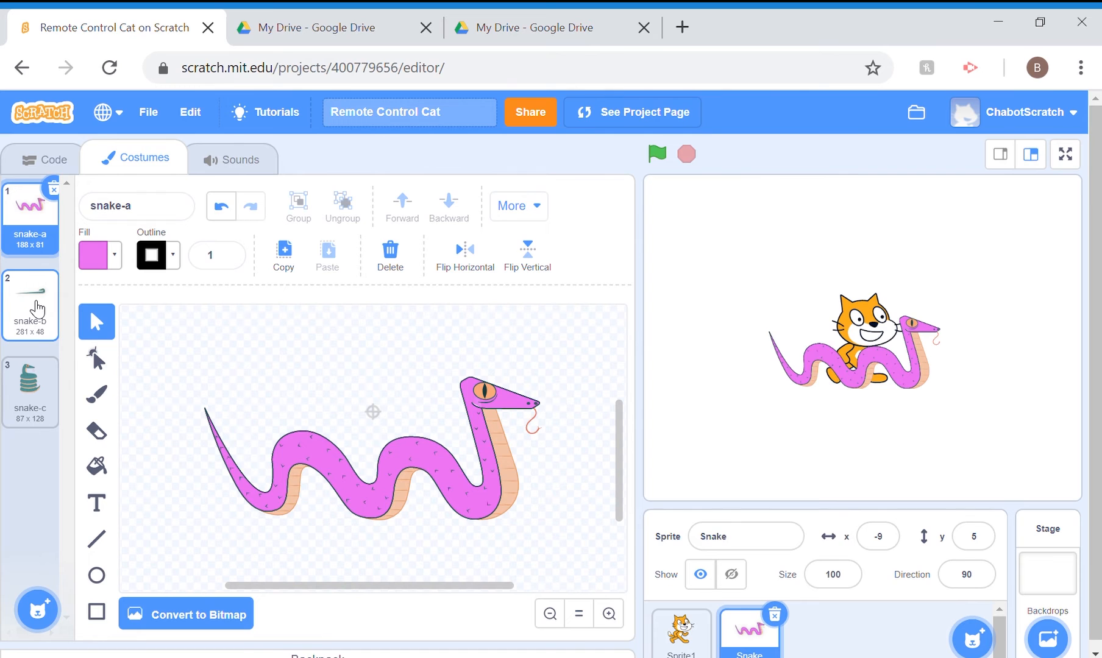
# View the snake-b and snake-c costumes, and duplicate the snake-a costume
pyautogui.click(38, 308)
pyautogui.click(29, 409)
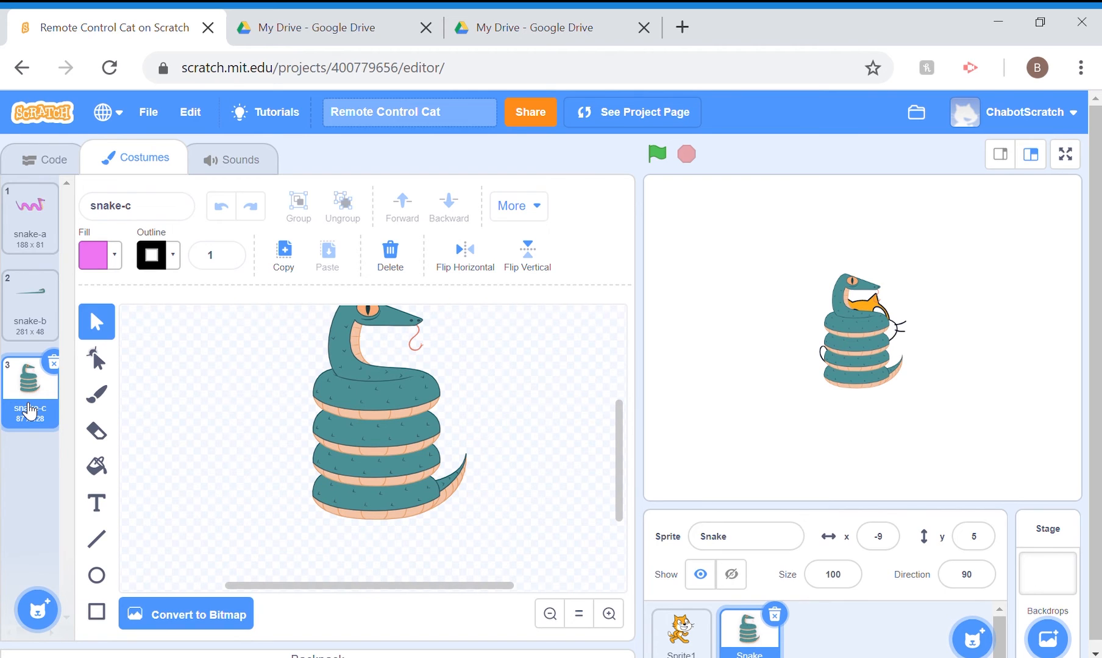
pyautogui.click(32, 220)
pyautogui.rightClick(33, 221)
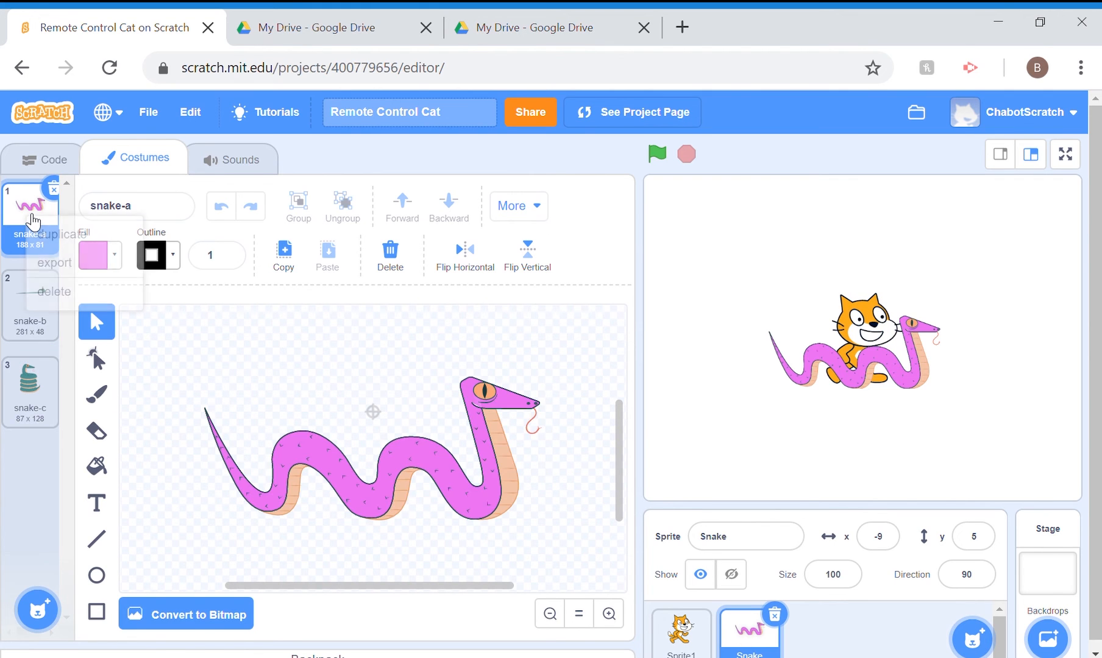
pyautogui.click(67, 244)
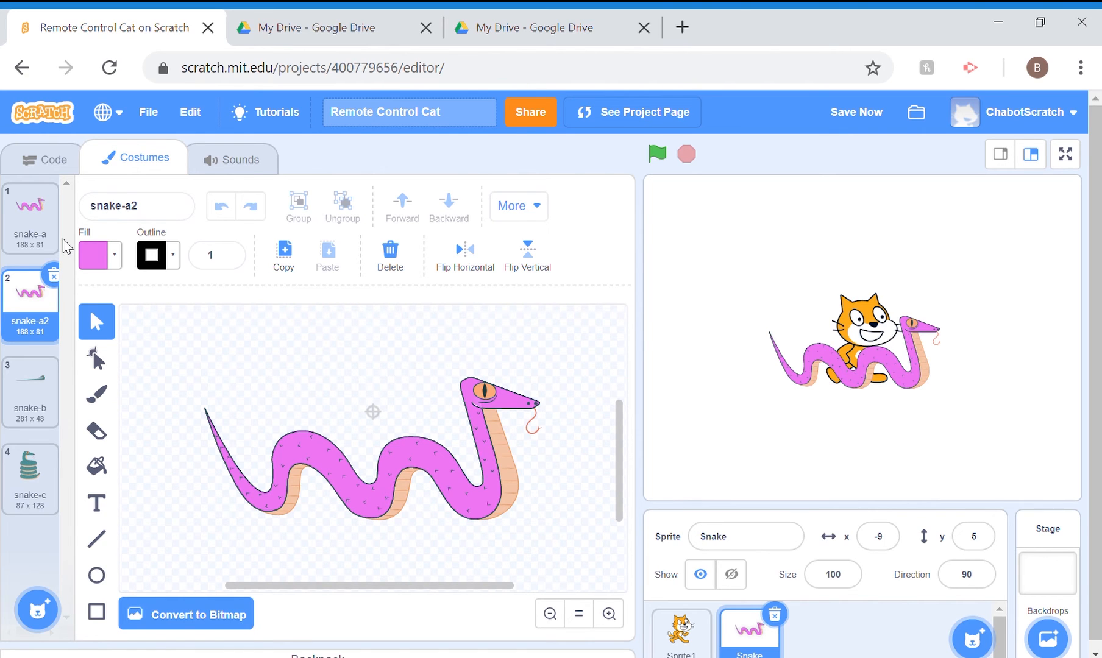
pyautogui.click(115, 255)
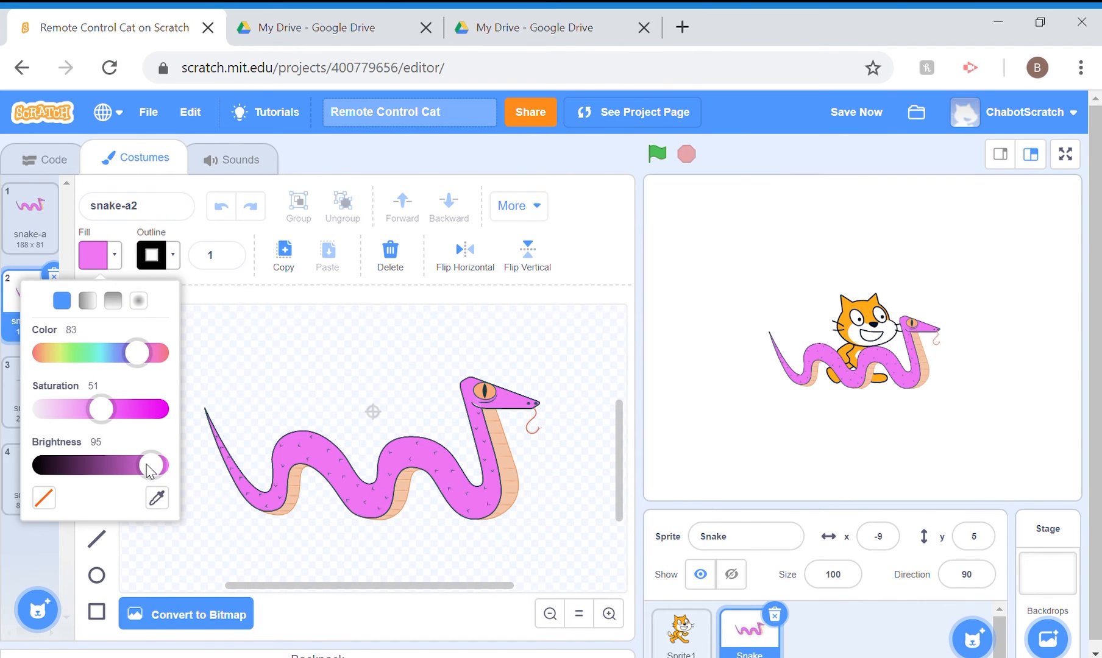
pyautogui.moveTo(149, 468); pyautogui.dragTo(1, 473)
pyautogui.click(247, 419)
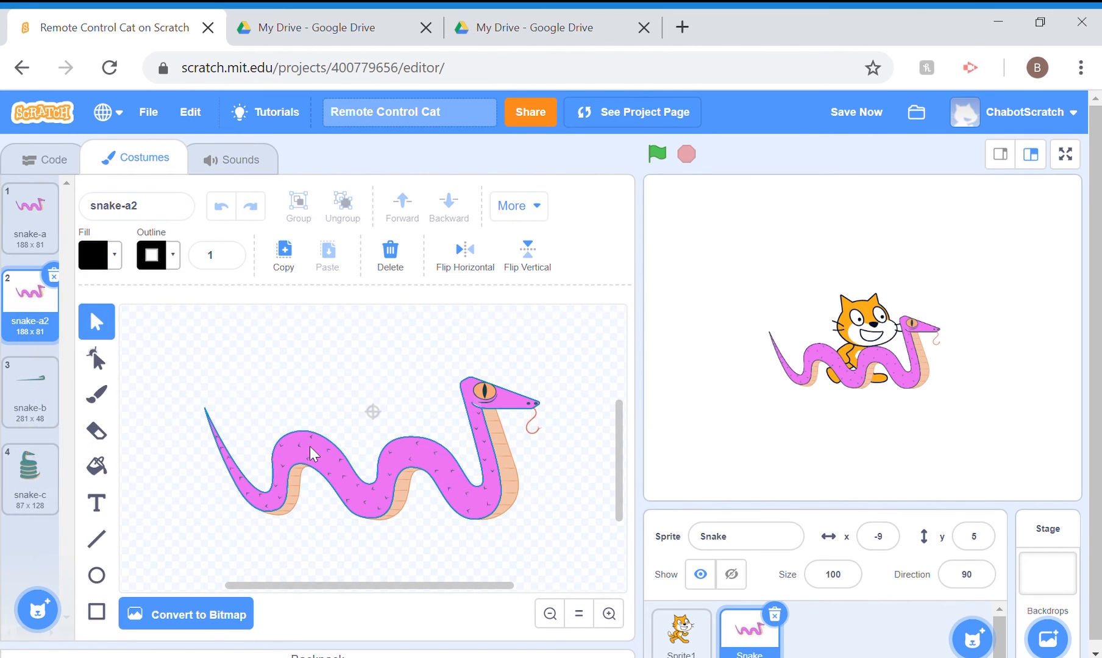
# Darken the snake's body in the snake-a2 costume to purple by setting the fill brightness to 55
pyautogui.click(311, 452)
pyautogui.click(115, 254)
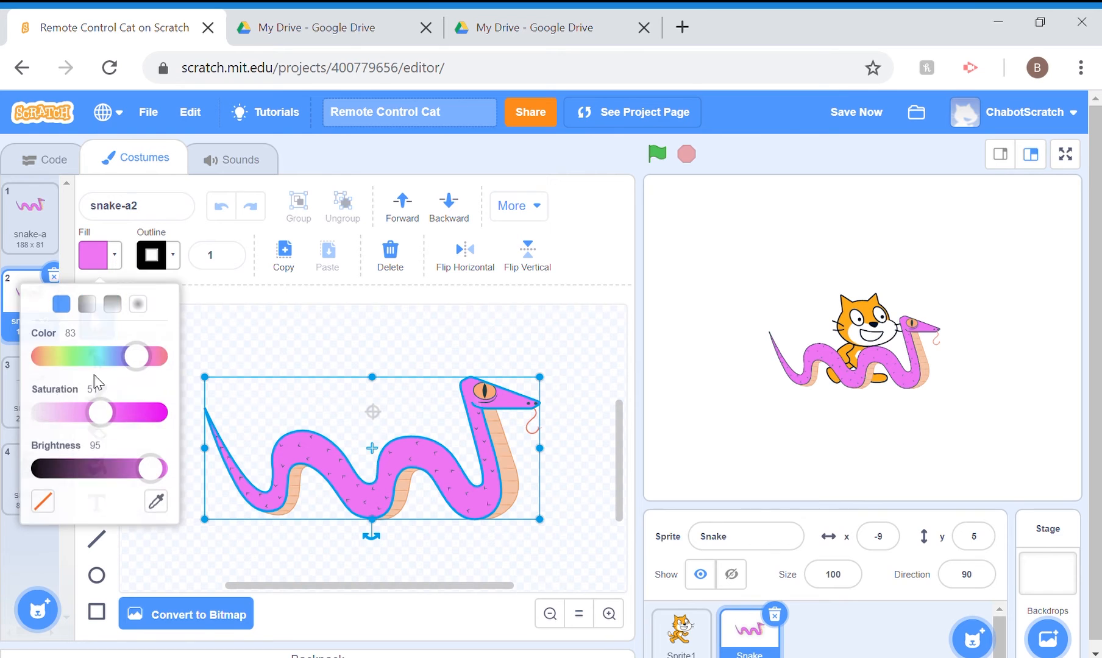
pyautogui.moveTo(150, 466); pyautogui.dragTo(110, 460)
pyautogui.moveTo(137, 354)
pyautogui.mouseDown()
pyautogui.moveTo(128, 356)
pyautogui.moveTo(149, 369)
pyautogui.mouseUp()
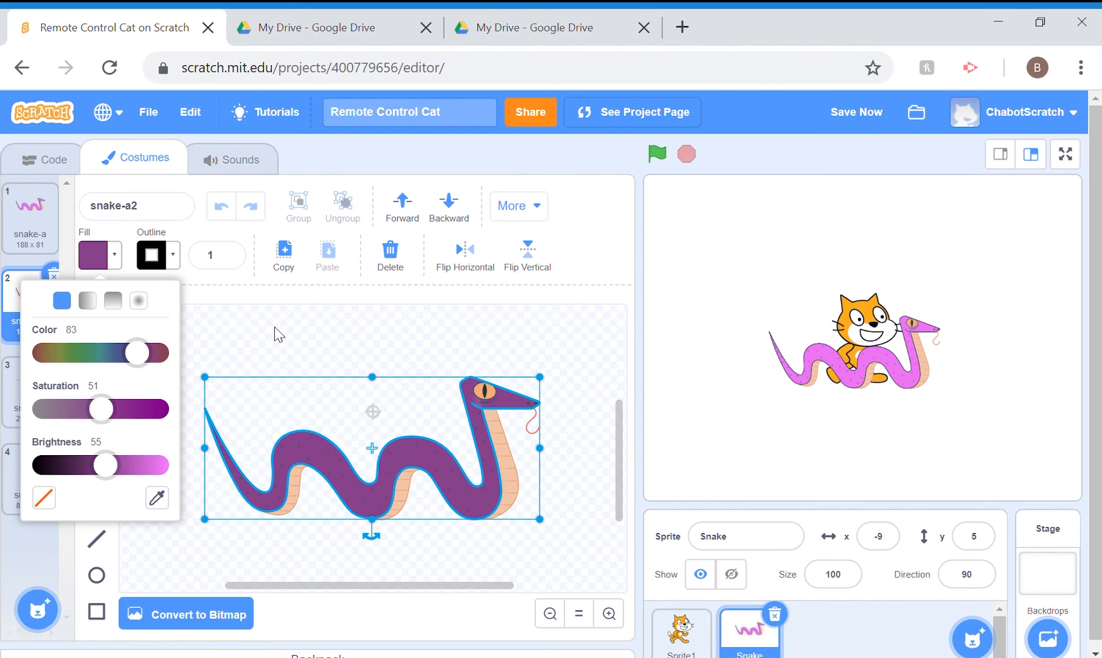
pyautogui.click(253, 420)
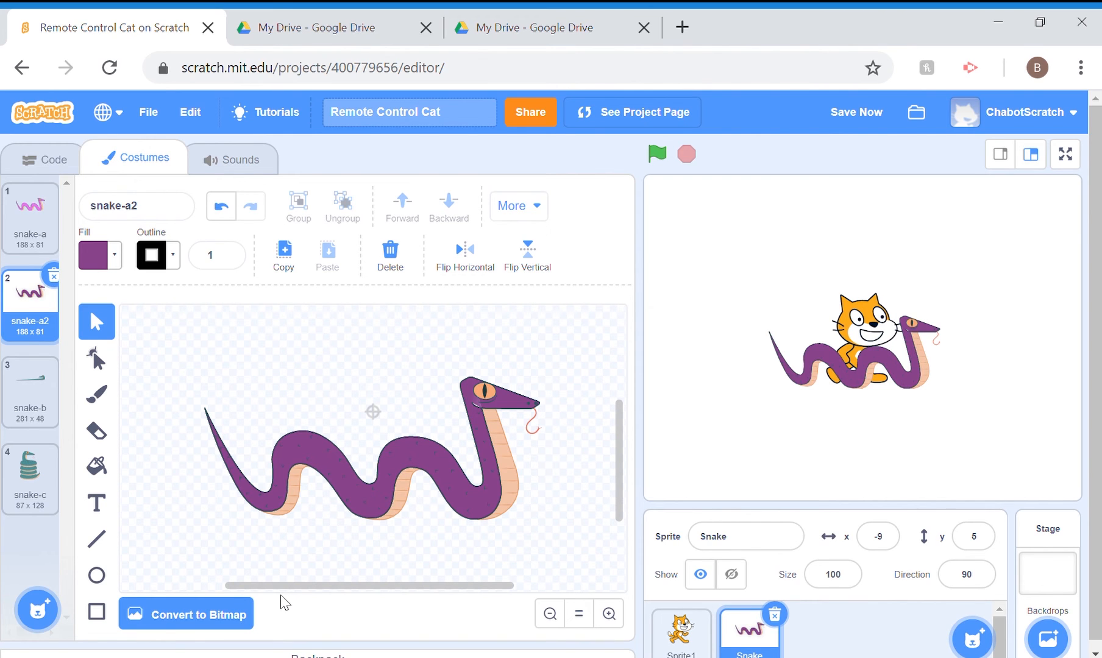
# Paint a solid black top hat on the snake's head in snake-a2 with the size 10 Brush, using fill brightness 0
pyautogui.click(106, 399)
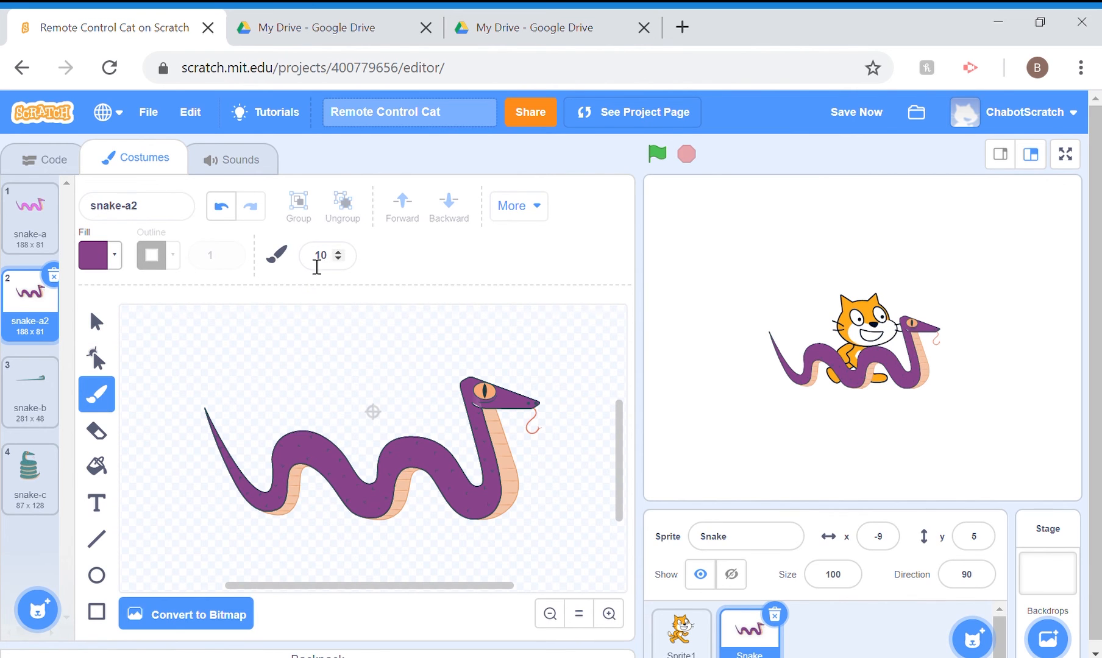
pyautogui.click(114, 256)
pyautogui.moveTo(106, 432); pyautogui.dragTo(17, 434)
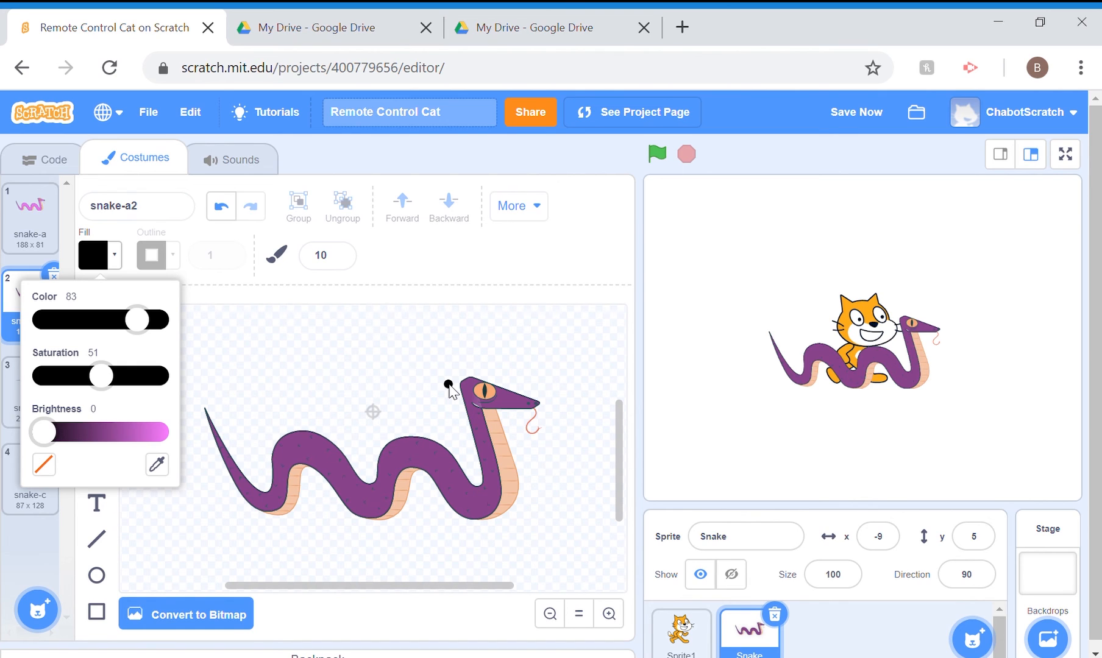
pyautogui.moveTo(444, 377)
pyautogui.mouseDown()
pyautogui.moveTo(510, 373)
pyautogui.moveTo(459, 371)
pyautogui.moveTo(462, 336)
pyautogui.moveTo(487, 350)
pyautogui.moveTo(486, 373)
pyautogui.moveTo(473, 343)
pyautogui.moveTo(477, 352)
pyautogui.mouseUp()
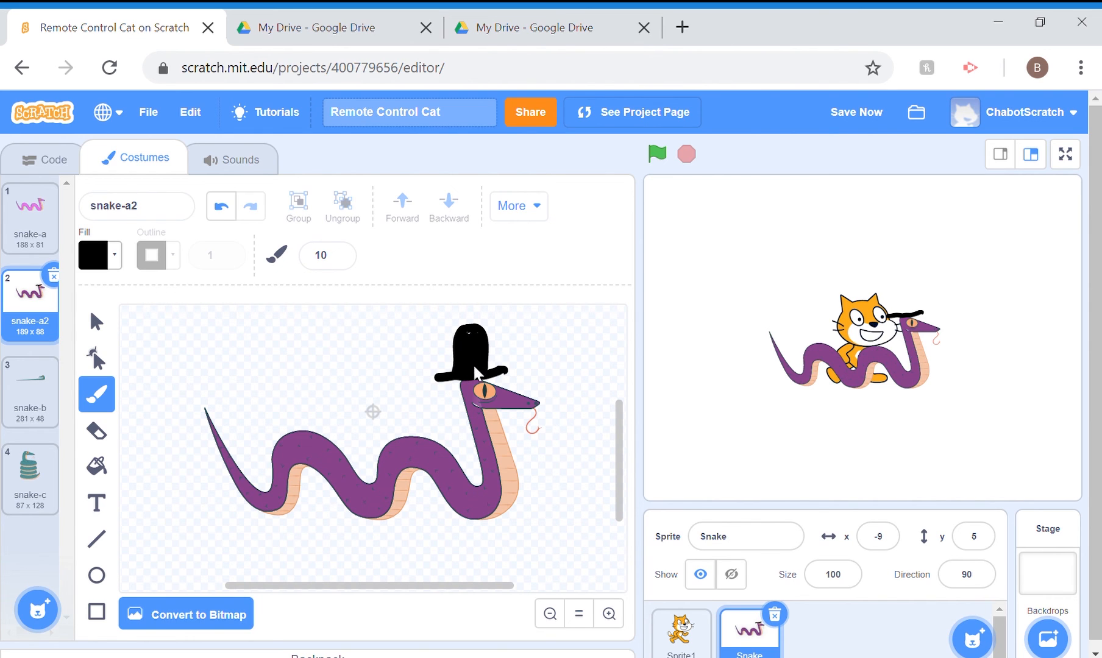
pyautogui.moveTo(470, 333); pyautogui.dragTo(470, 333)
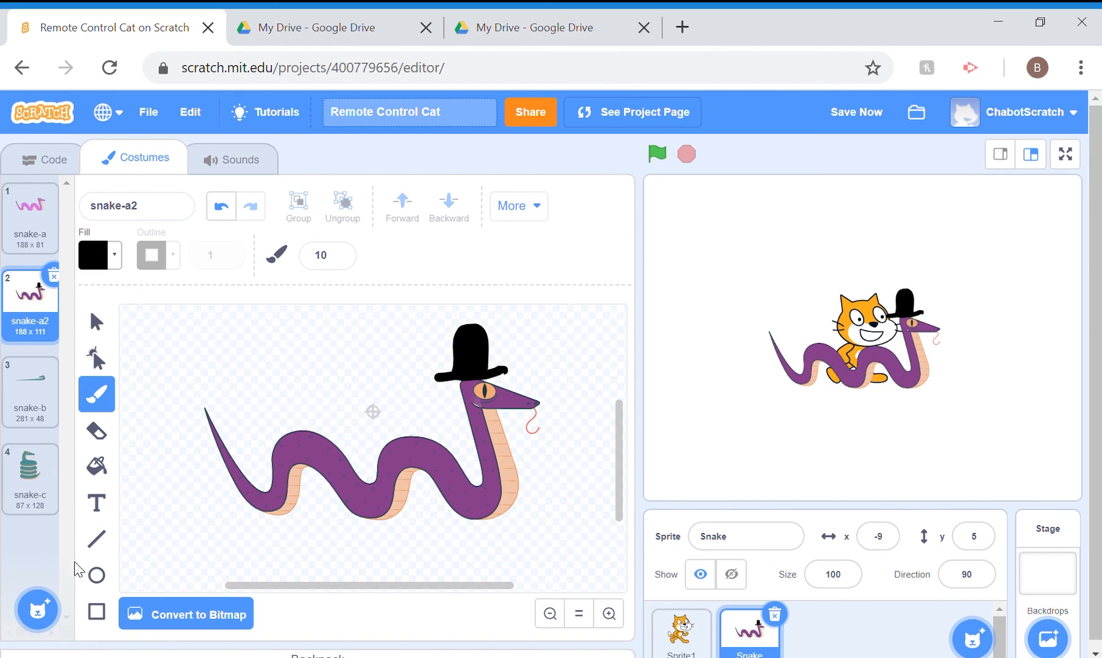
# Draw a small black circle at each upper corner of the hat and move both circles away from it to either side
pyautogui.click(97, 576)
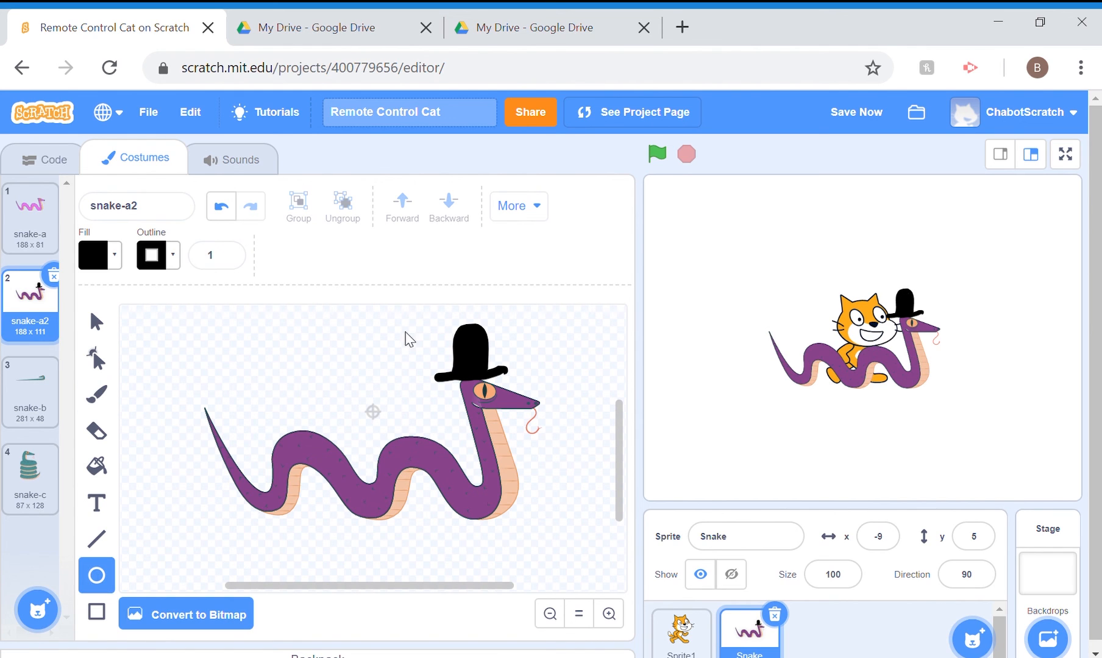
pyautogui.moveTo(436, 322); pyautogui.dragTo(503, 339)
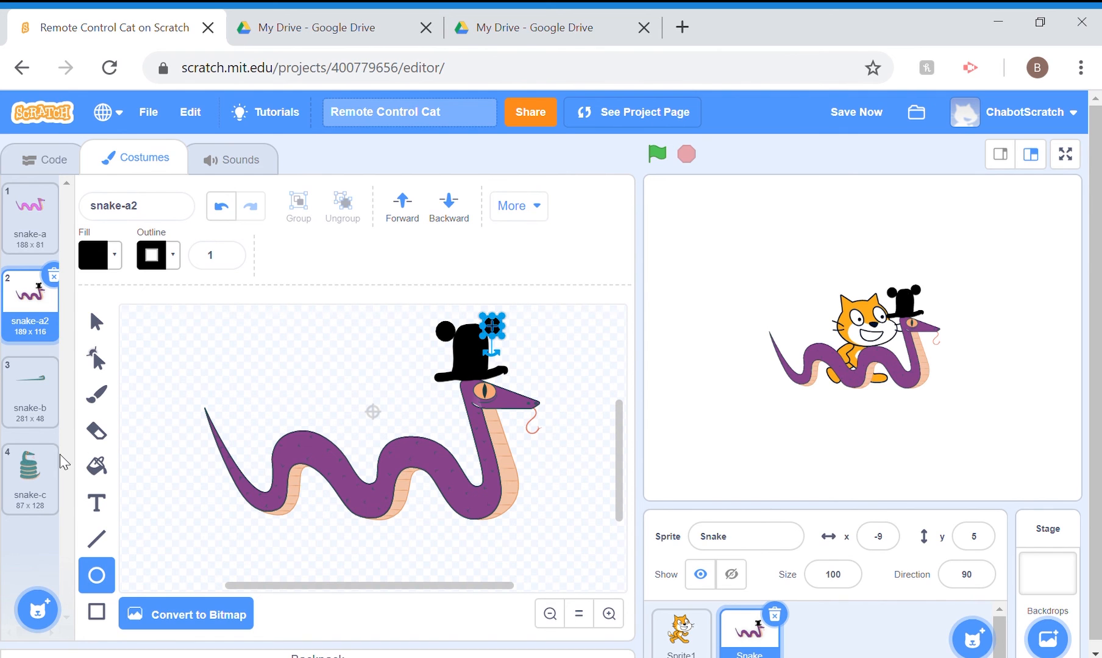
pyautogui.click(96, 321)
pyautogui.moveTo(444, 332); pyautogui.dragTo(374, 330)
pyautogui.moveTo(494, 327); pyautogui.dragTo(594, 352)
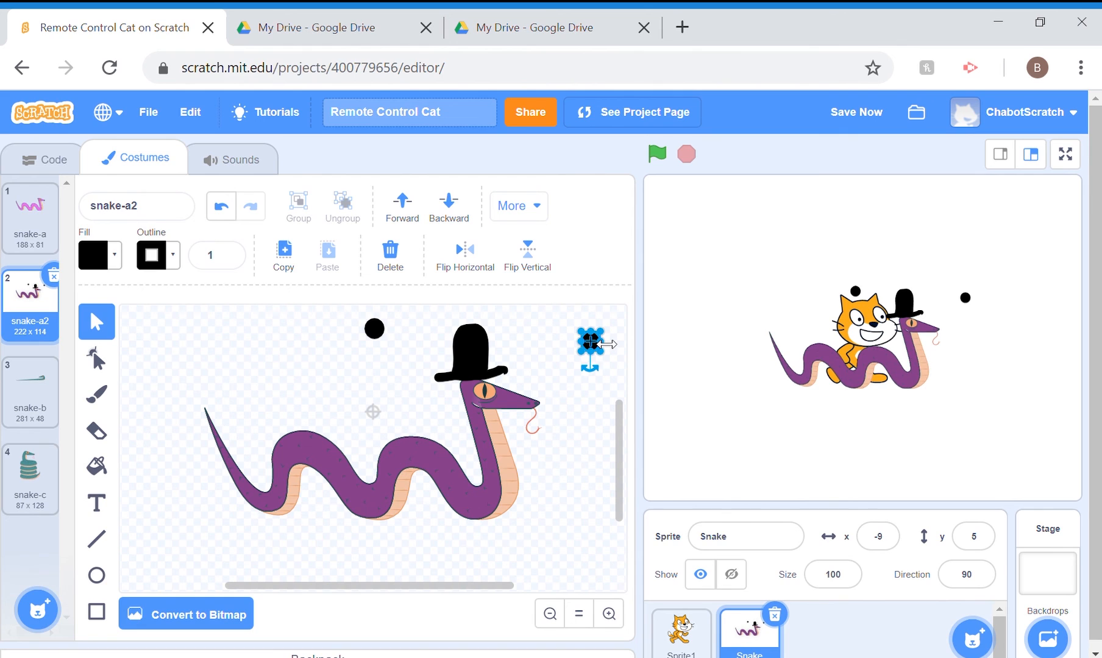